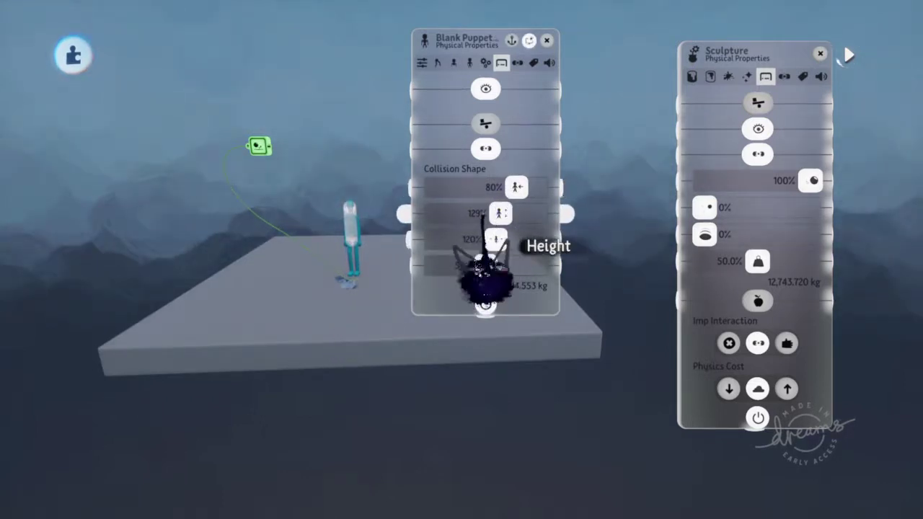
Step: Set the blank puppet's collision shape height to 127%, and open its labels to read about the Detected output
mouse_move(497, 213)
left_mouse_down()
mouse_move(526, 213)
mouse_move(498, 213)
left_mouse_up()
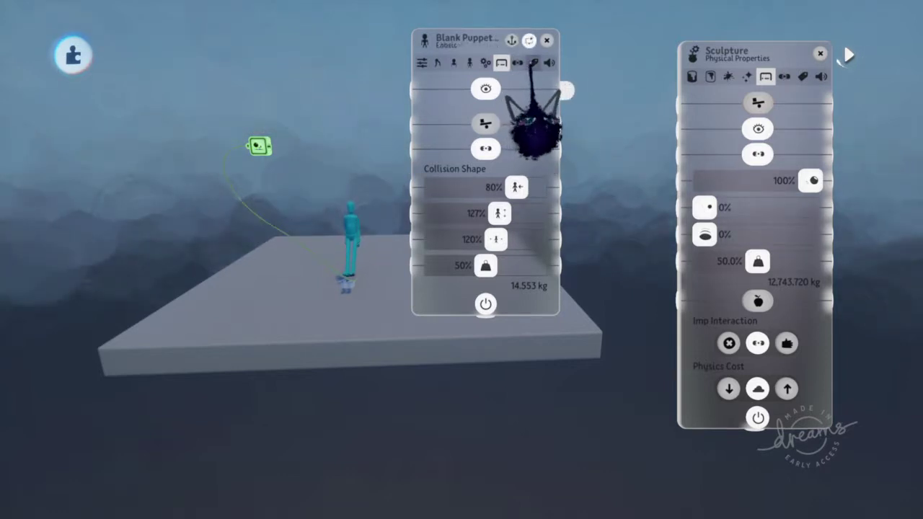
left_click(533, 62)
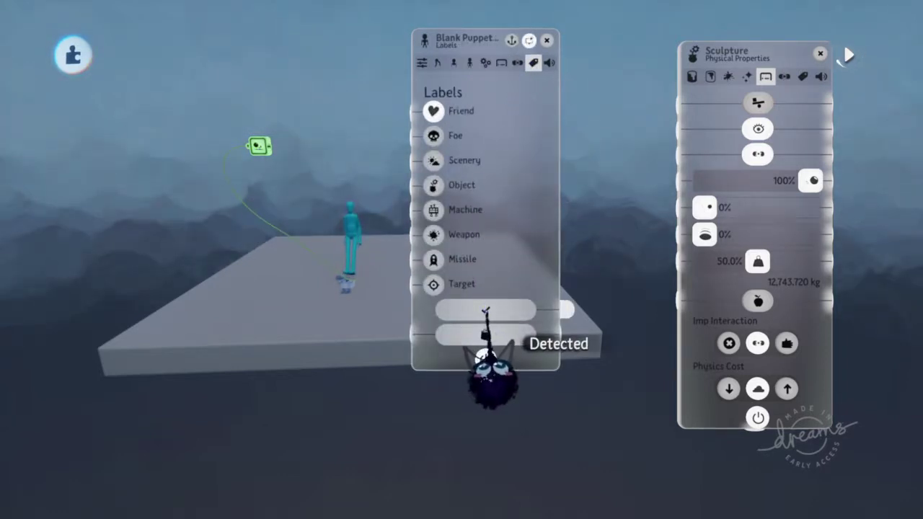
left_click_drag(485, 310, 486, 310)
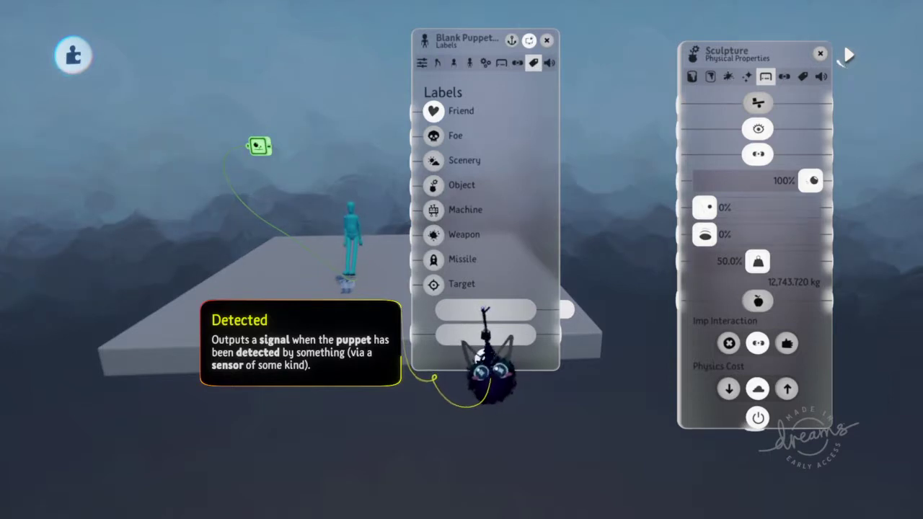
left_click(487, 335)
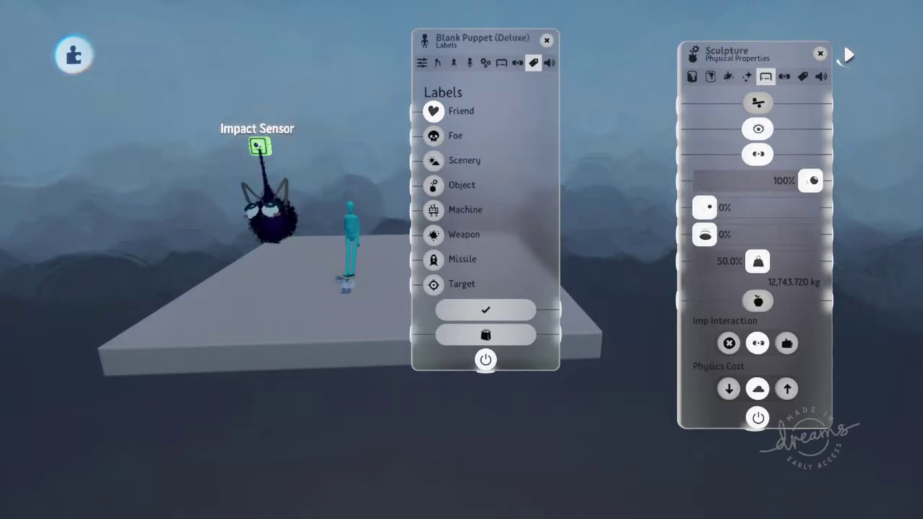
Step: Open the Impact Sensor's settings beside the puppet's labels, read the Sense Impacts help, and close the settings
left_click(258, 147)
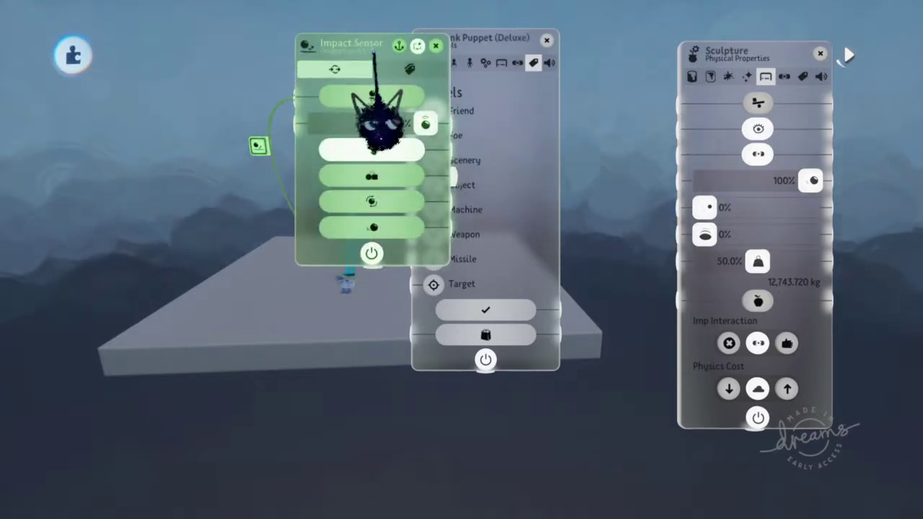
left_click_drag(374, 51, 213, 95)
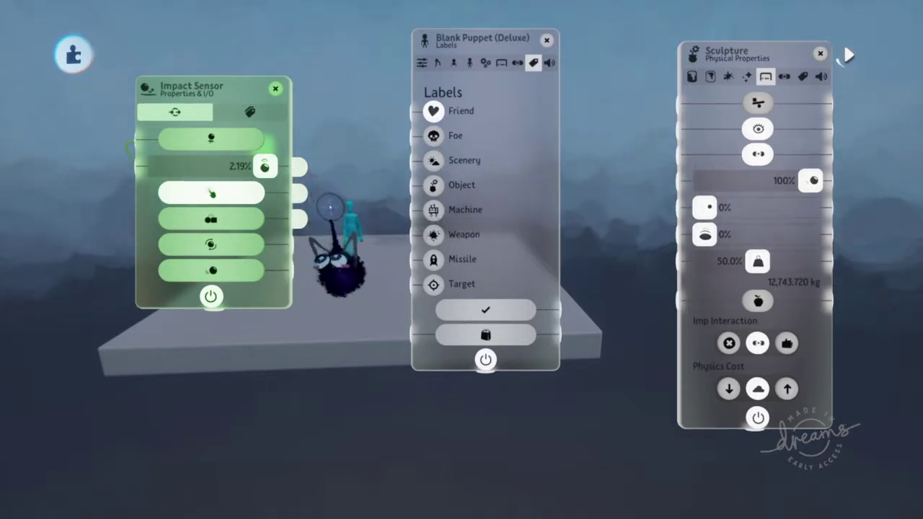
left_click_drag(206, 152, 560, 195)
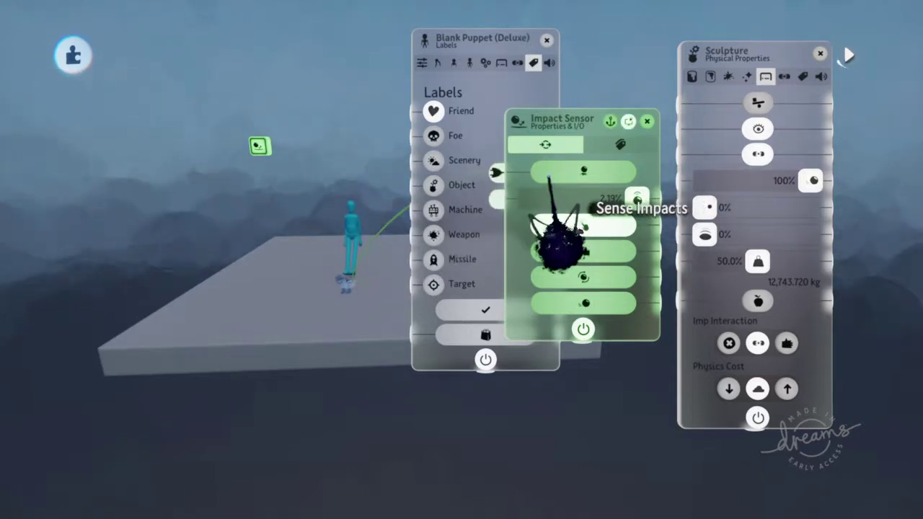
mouse_move(565, 241)
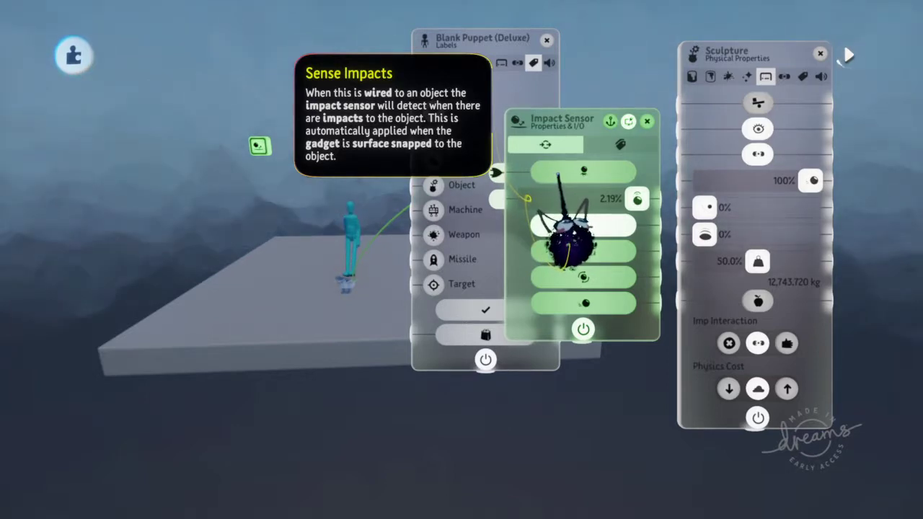
mouse_move(476, 40)
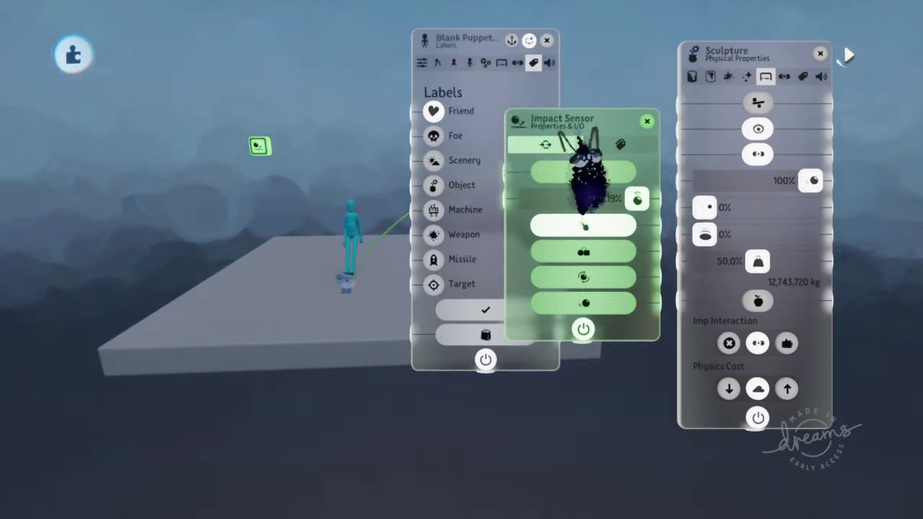
left_click(646, 120)
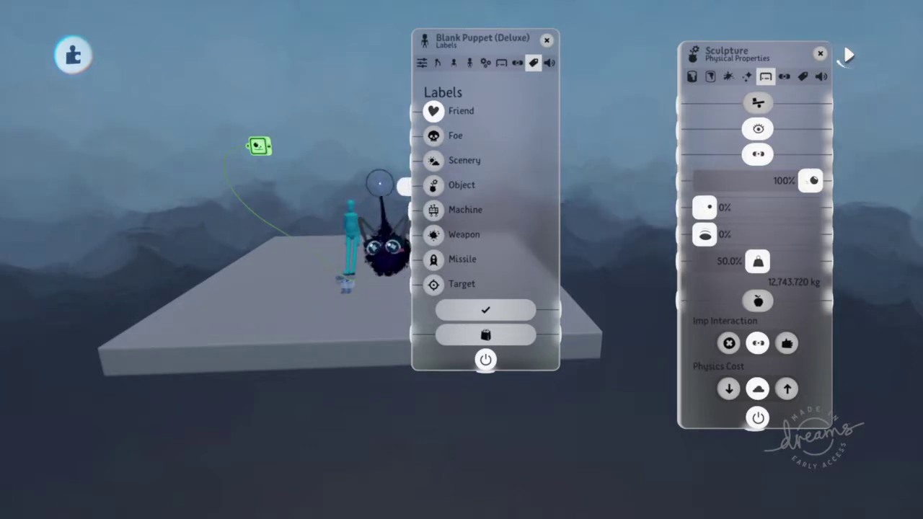
Step: Examine the blank puppet's label options, such as Friend, Foe and Scenery, and the sculpture's physical properties
left_click_drag(379, 183, 488, 157)
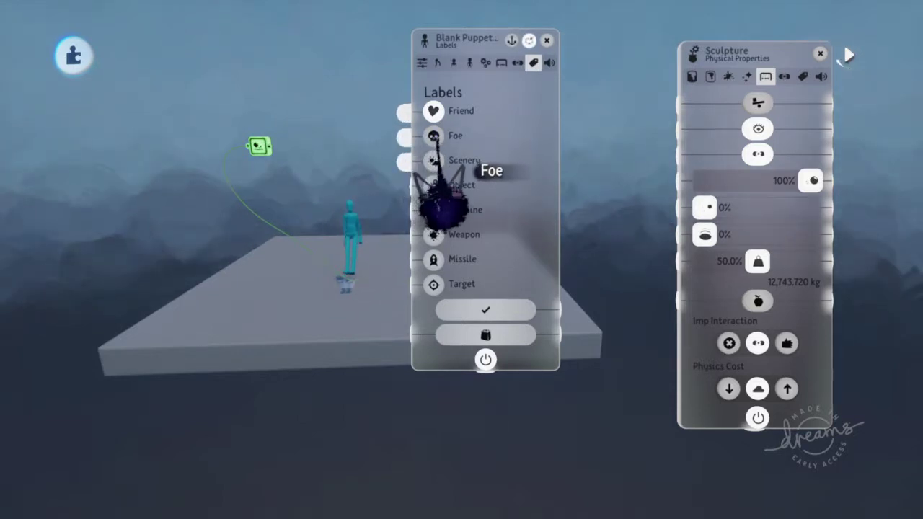
left_click_drag(259, 147, 470, 163)
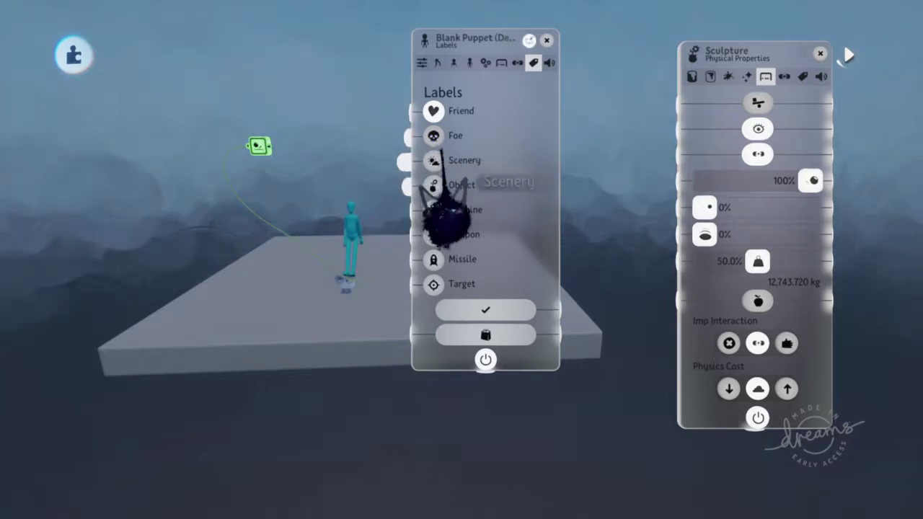
left_click_drag(439, 155, 433, 135)
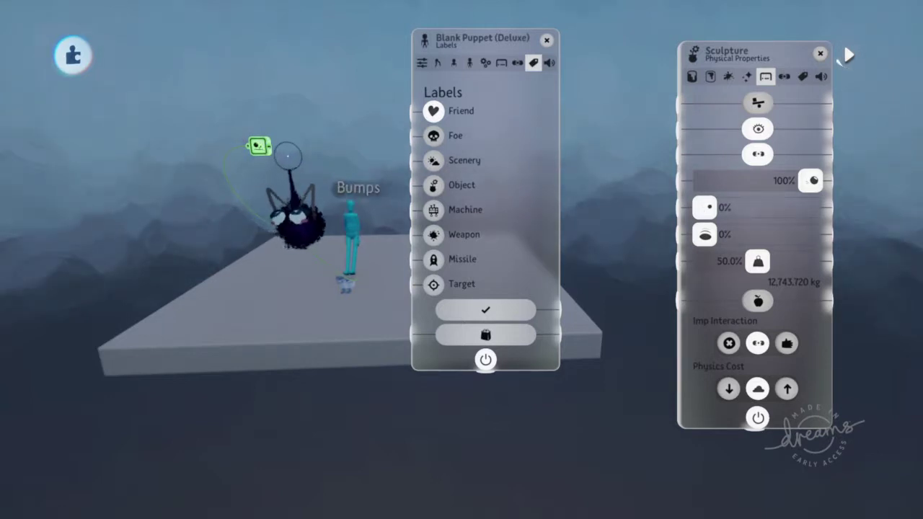
left_click_drag(287, 155, 359, 149)
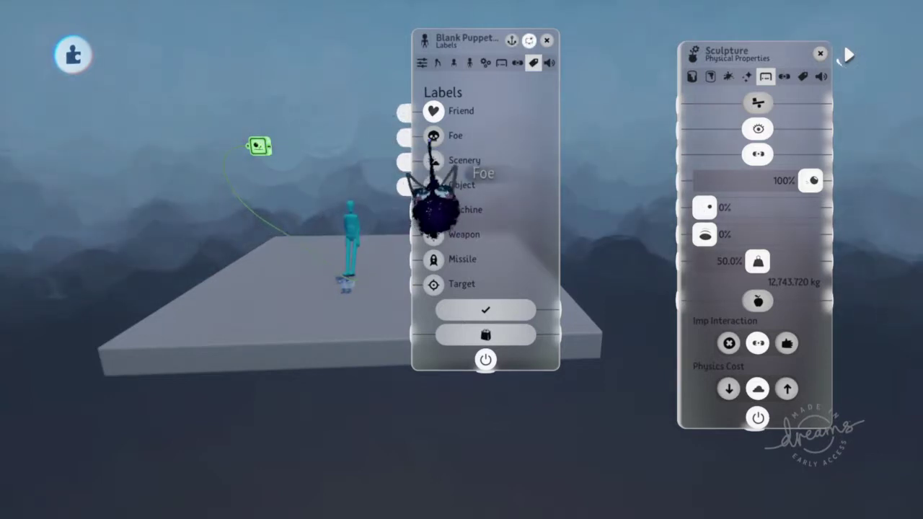
left_click_drag(355, 142, 455, 152)
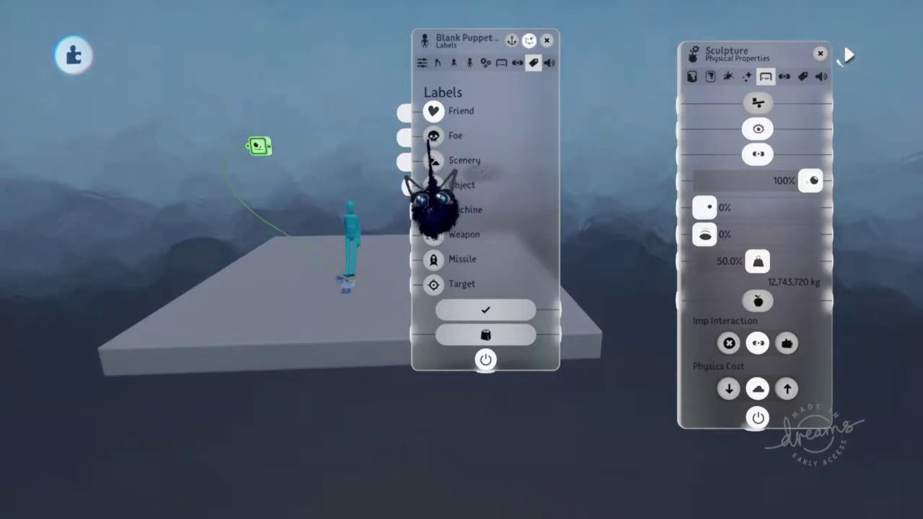
left_click_drag(400, 164, 342, 214)
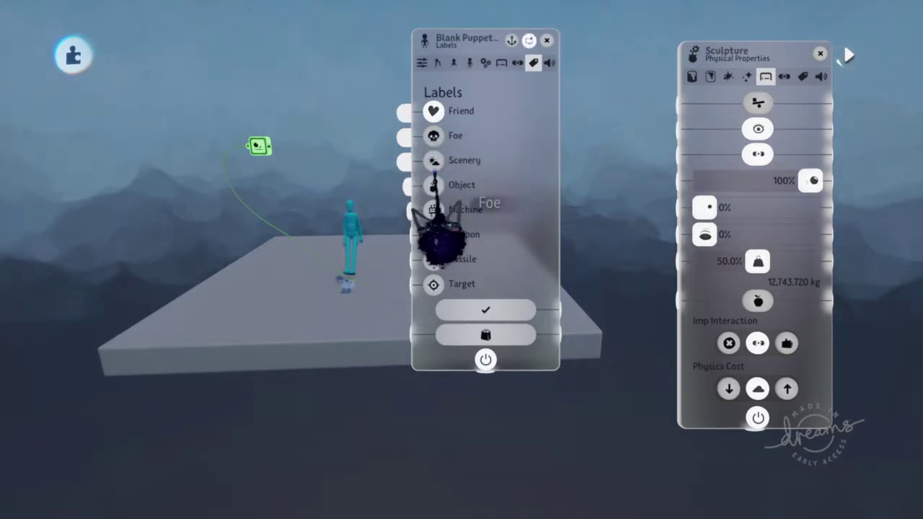
left_click_drag(390, 152, 355, 225)
left_click_drag(359, 312, 465, 87)
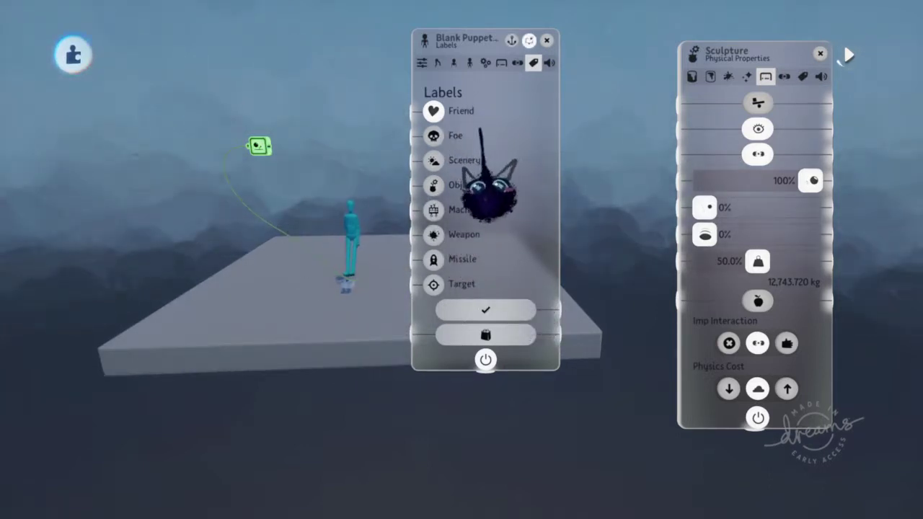
mouse_move(479, 130)
left_mouse_down()
mouse_move(461, 148)
mouse_move(618, 148)
mouse_move(813, 115)
mouse_move(761, 134)
left_mouse_up()
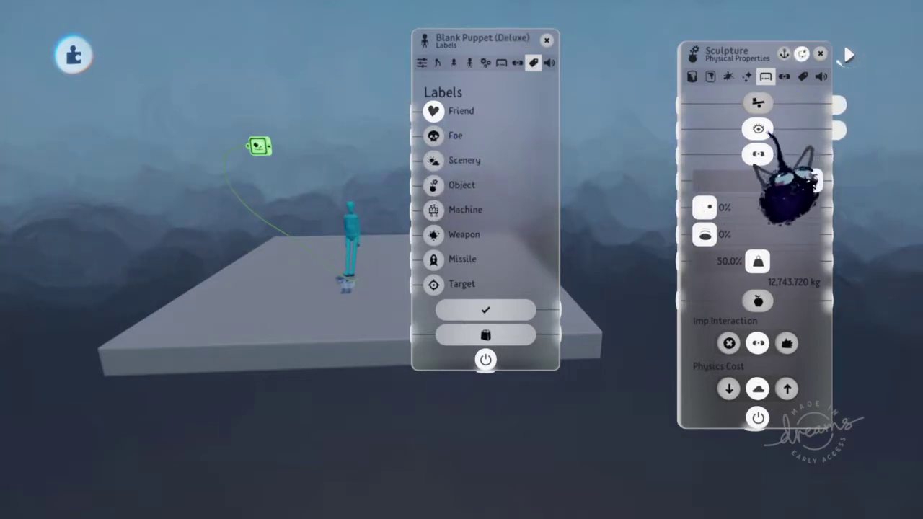
Step: Make the blank puppet movable in its physical properties, and check its Collidable option
left_click(517, 63)
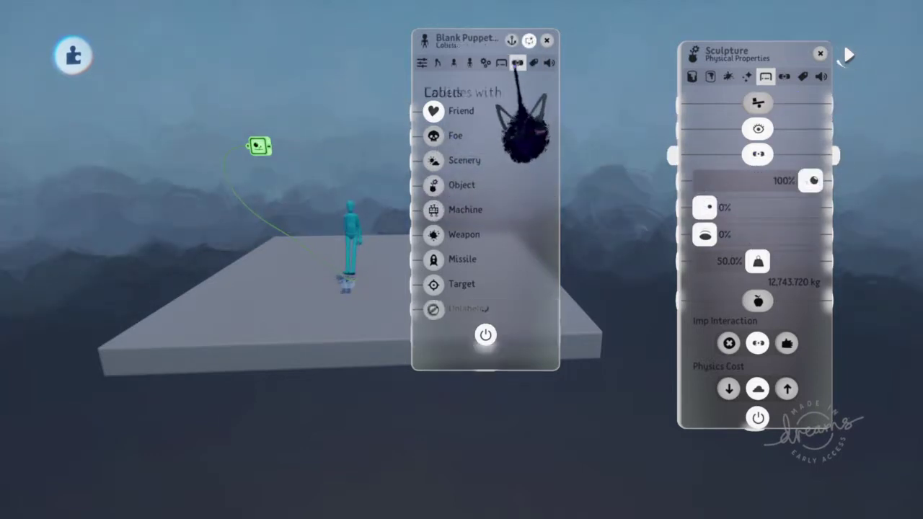
left_click(501, 63)
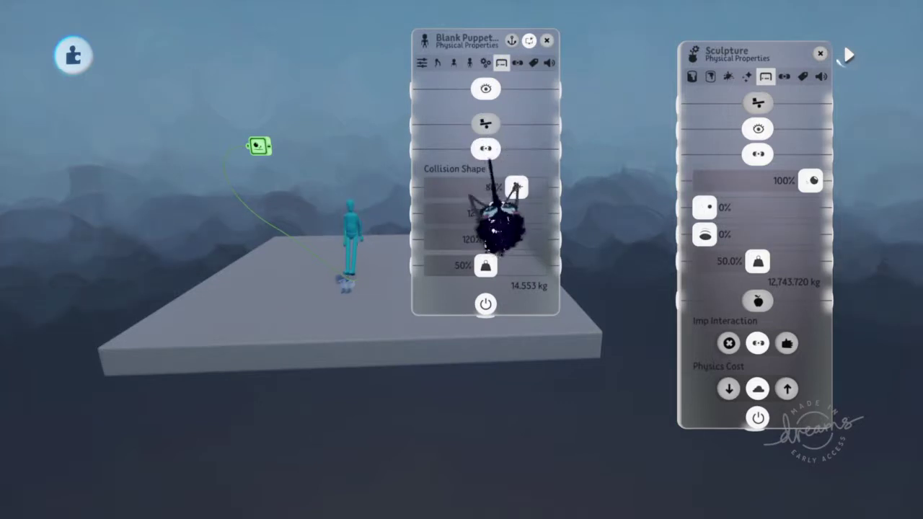
left_click(488, 124)
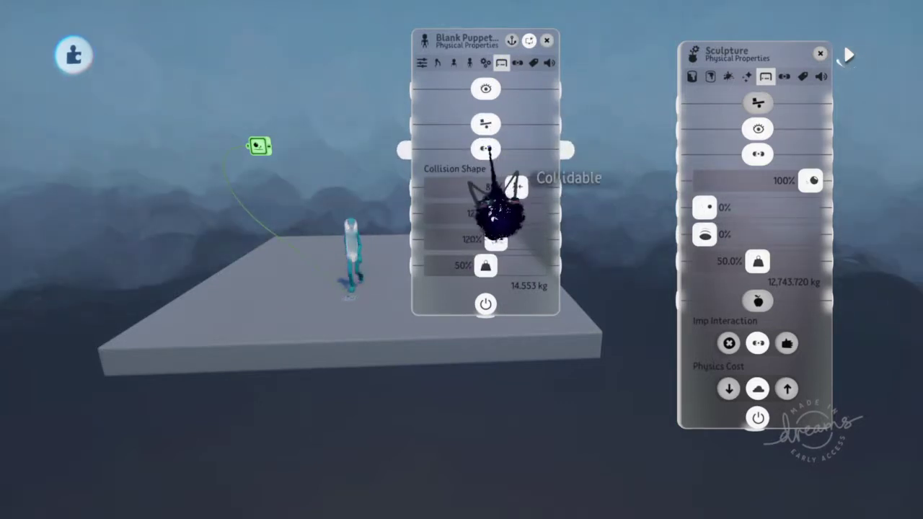
left_click_drag(488, 147, 517, 64)
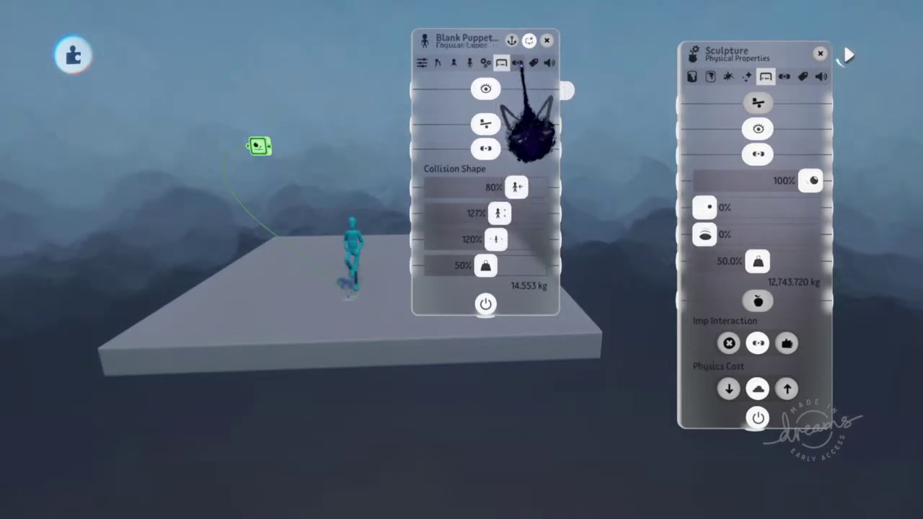
Step: Open the collision labels of both the blank puppet and the sculpture to compare what each collides with
left_click(517, 63)
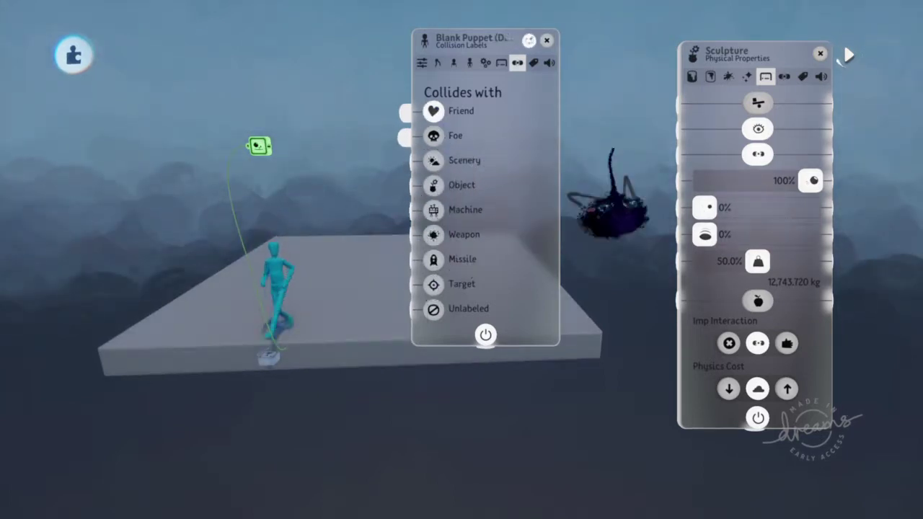
left_click_drag(363, 224, 289, 264)
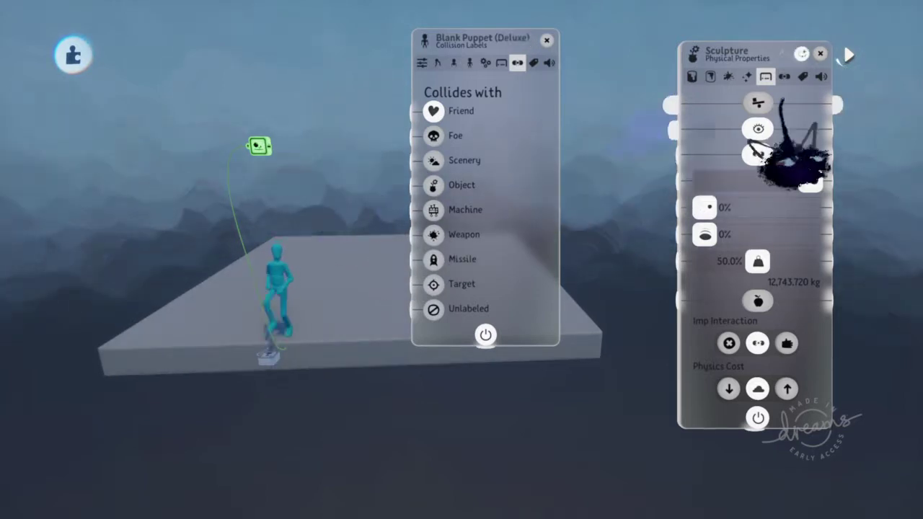
left_click(801, 76)
left_click(784, 76)
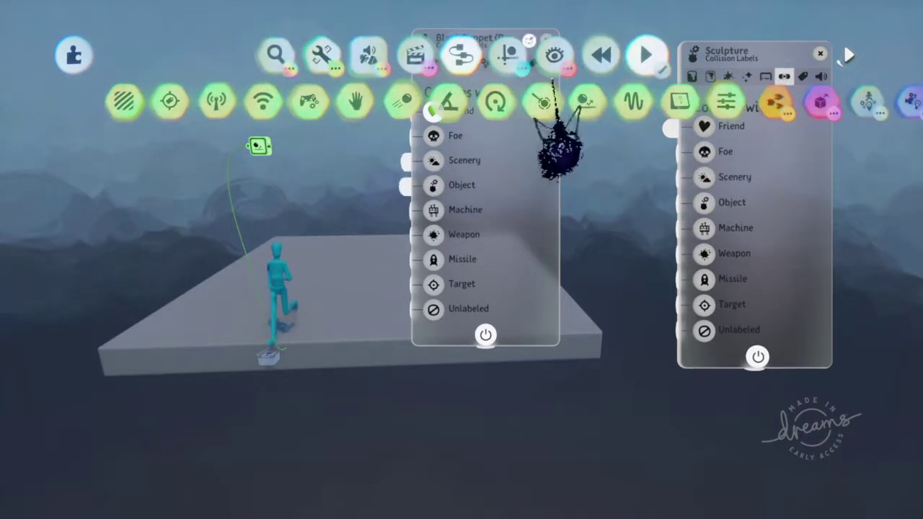
Step: Rewind the scene and start time, and turn off Friend in the blank puppet's collision labels
left_click(598, 54)
left_click(643, 54)
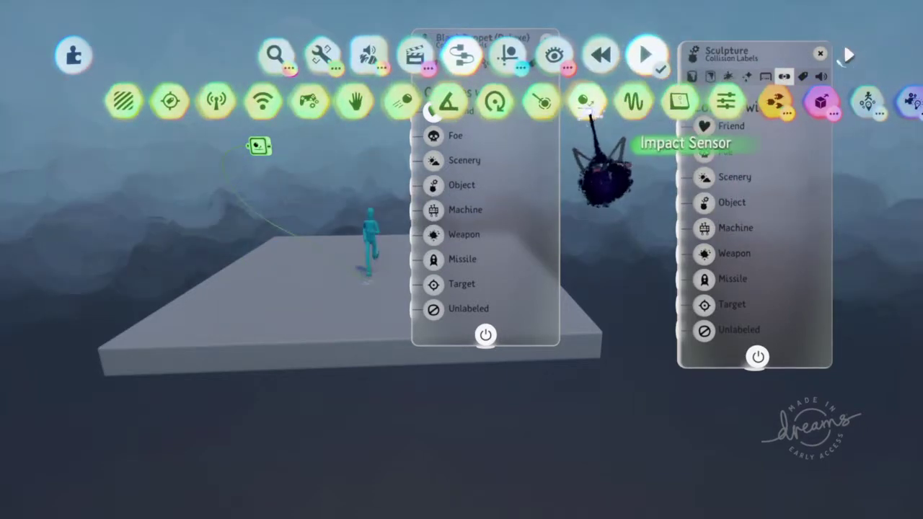
key("Tab")
left_click(435, 111)
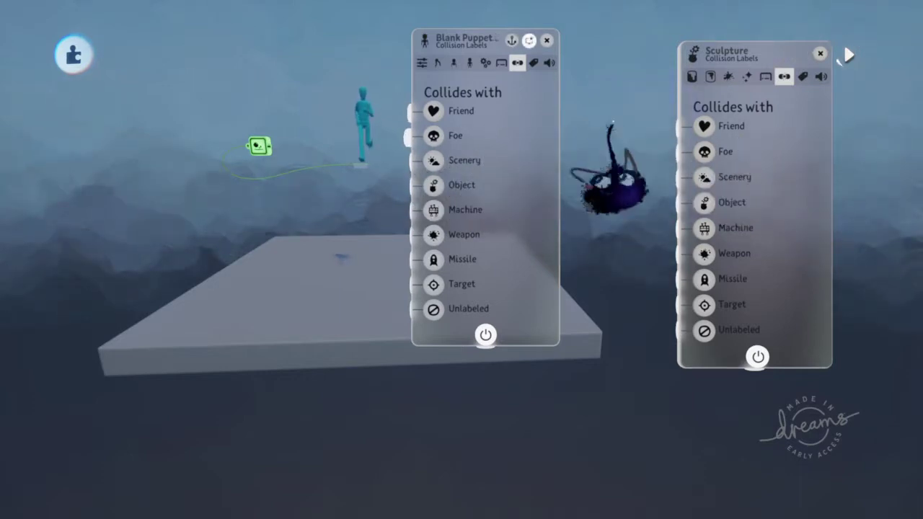
Step: Try turning off Collidable for the blank puppet with scene time running, and restore the option
left_click(501, 63)
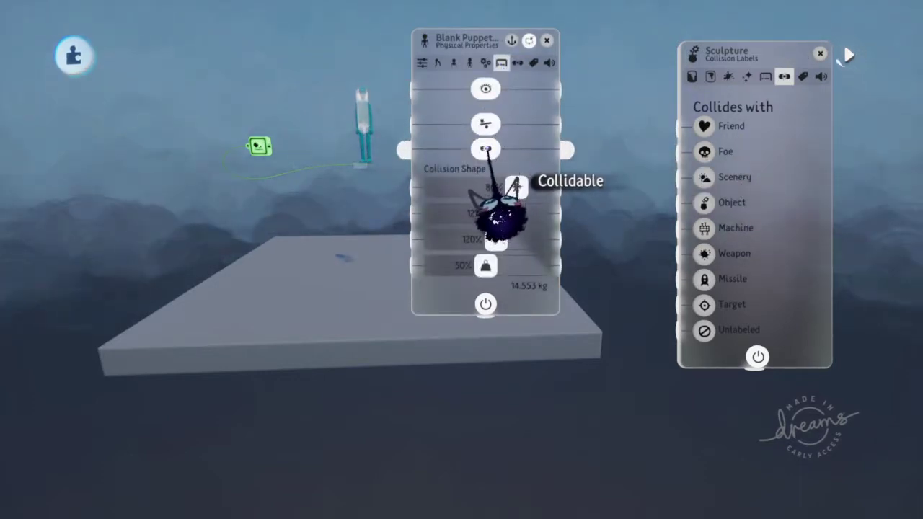
key("Tab")
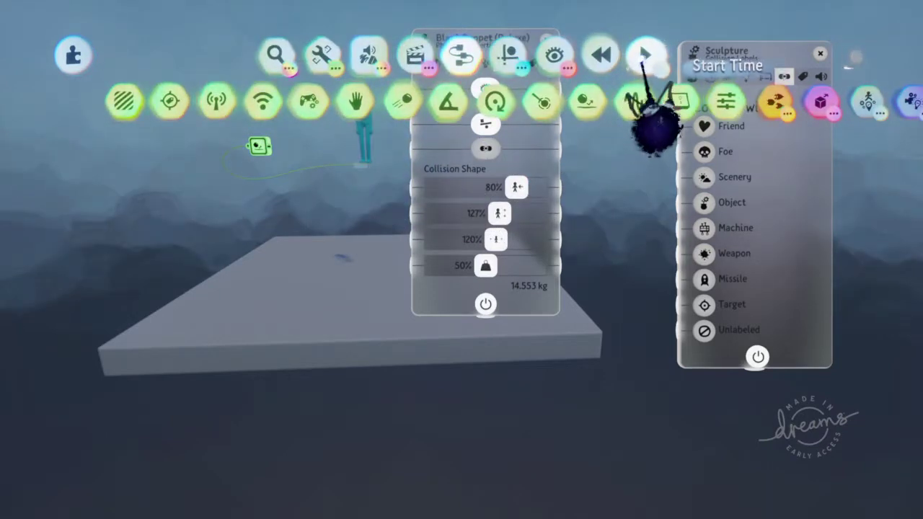
left_click(647, 56)
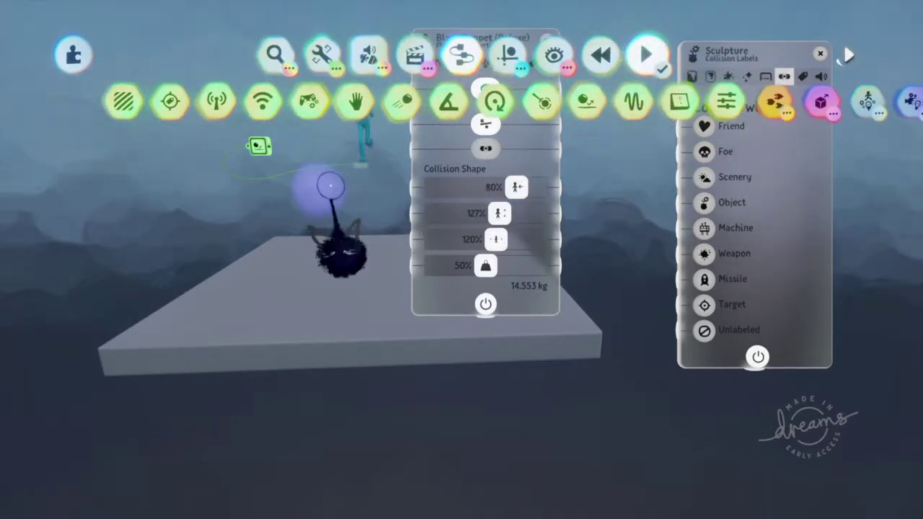
key("Tab")
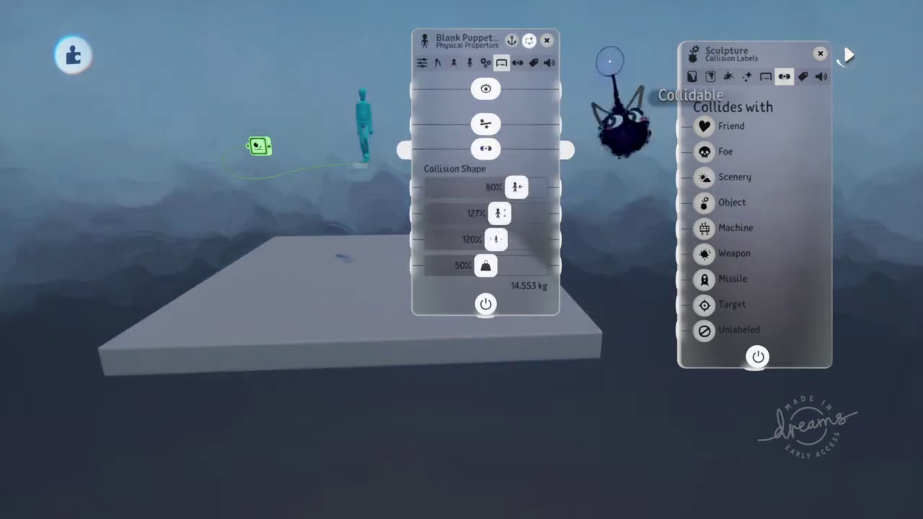
left_click(632, 61)
key("Escape")
Step: Open the blank puppet's labels to review them beside the sculpture's collision labels
left_click(533, 63)
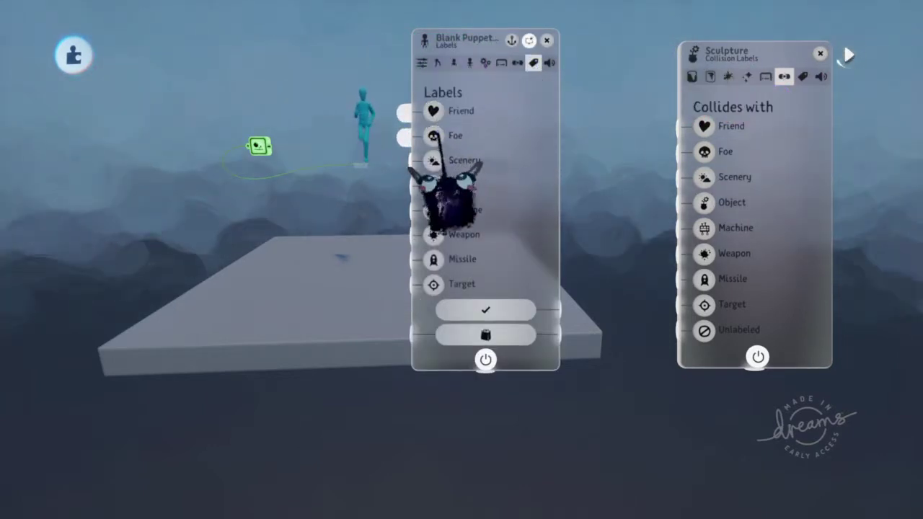
key("Escape")
Step: Place a Trigger Zone gadget in the scene above the platform's edge and open its settings
middle_click_drag(313, 204, 294, 283)
key("Escape")
middle_click_drag(349, 310, 351, 174)
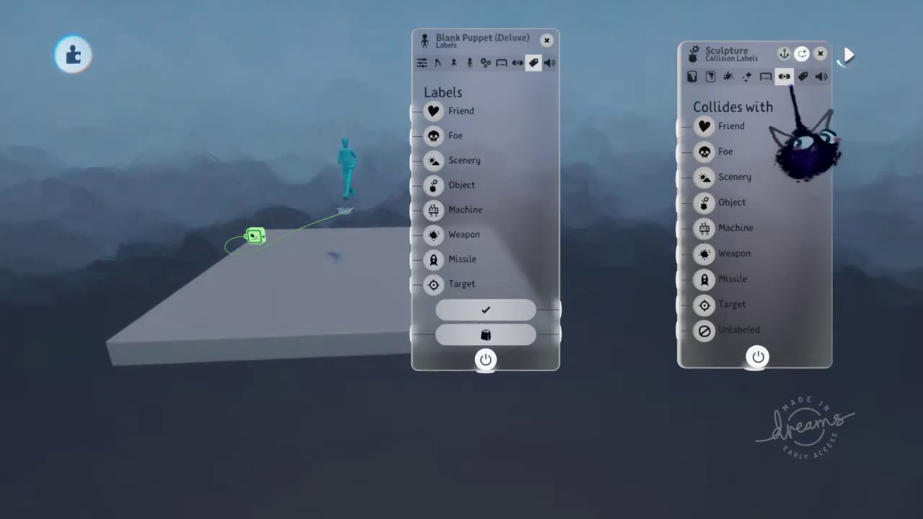
key("Tab")
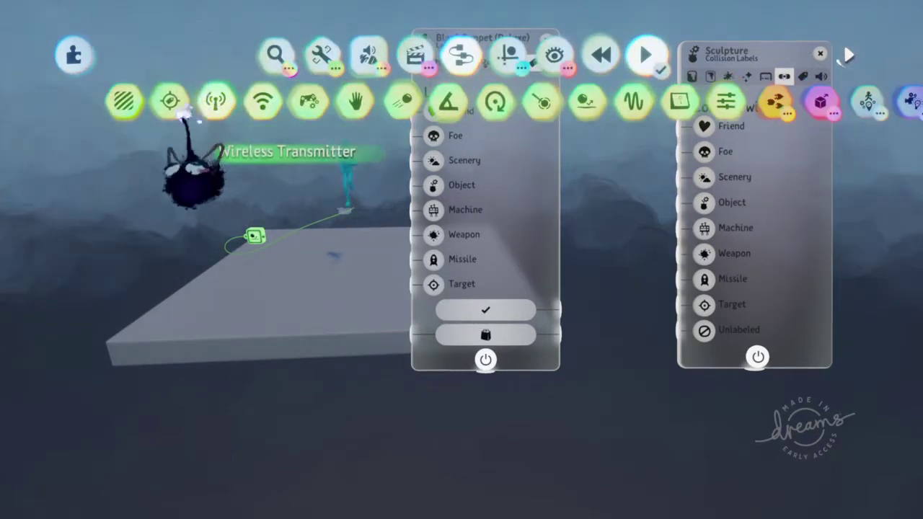
left_click(125, 101)
left_click(245, 148)
right_click(245, 148)
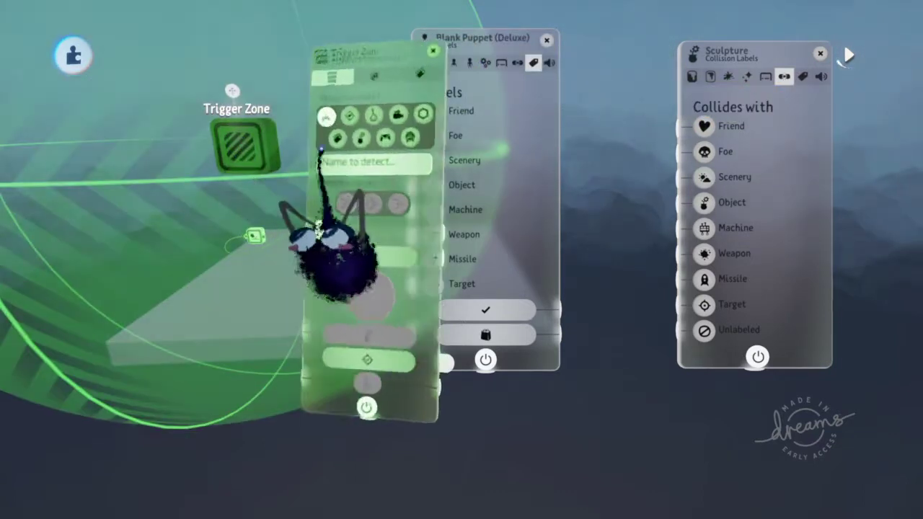
Step: Review the Trigger Zone's detection modes and detect labels, close its settings and delete the gadget from the scene
left_click(434, 68)
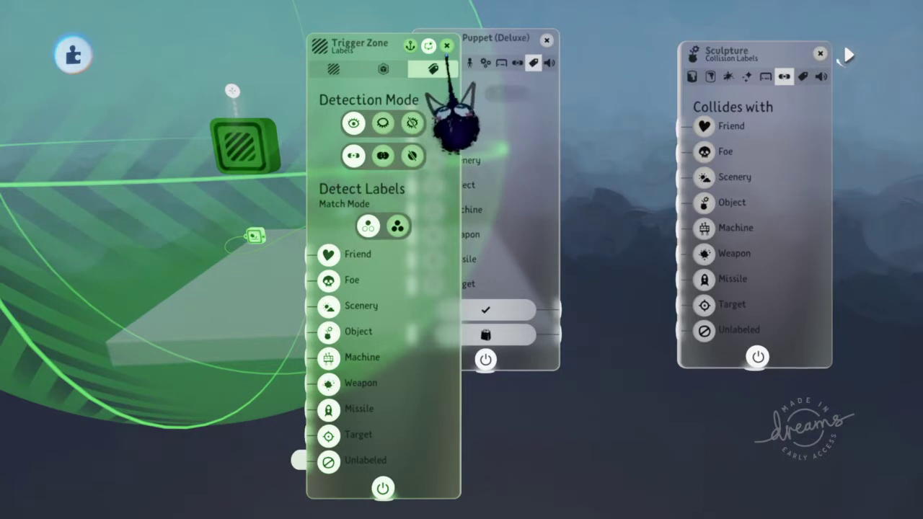
left_click(447, 46)
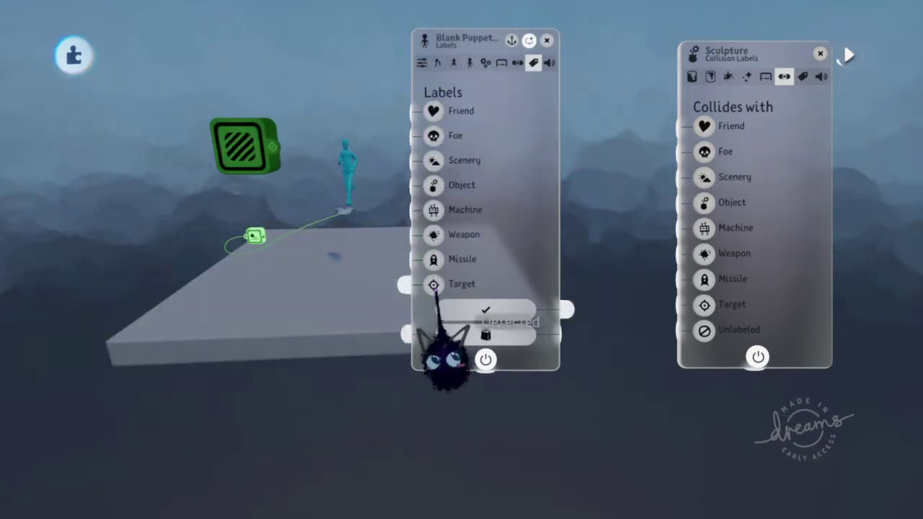
left_click(244, 166)
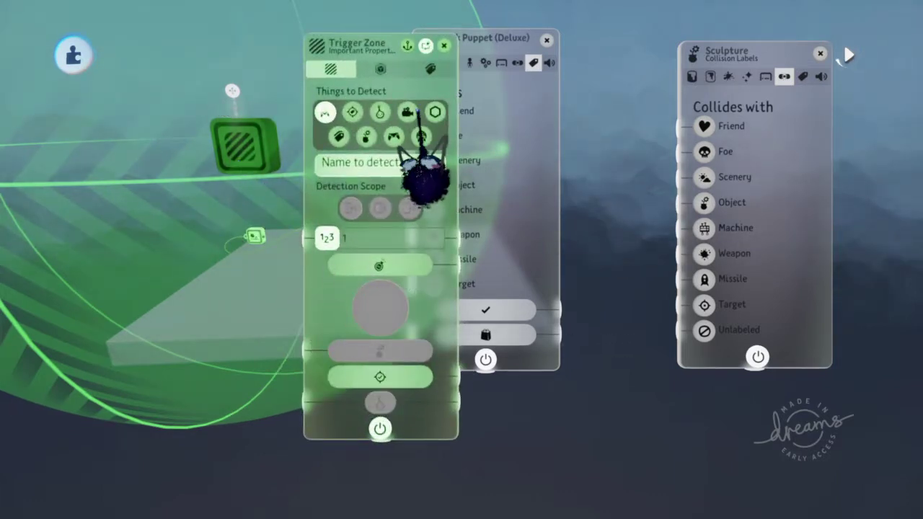
left_click(427, 71)
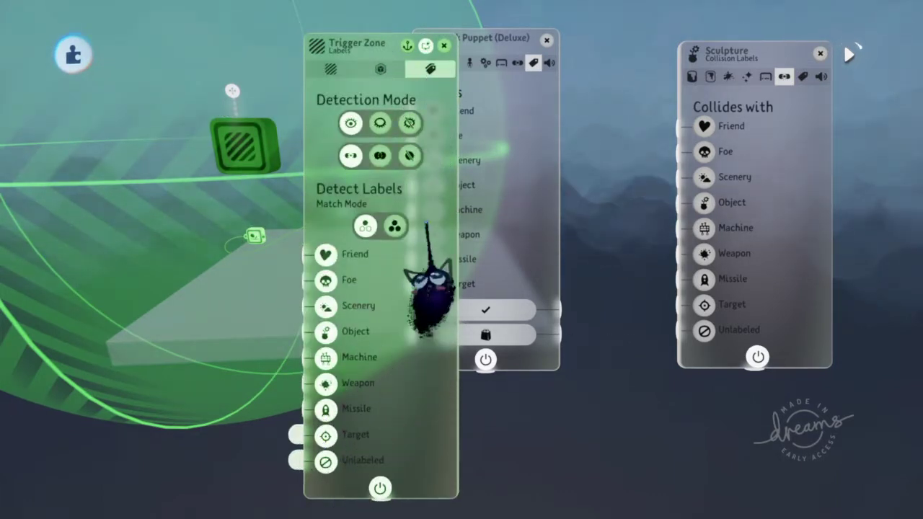
key("Escape")
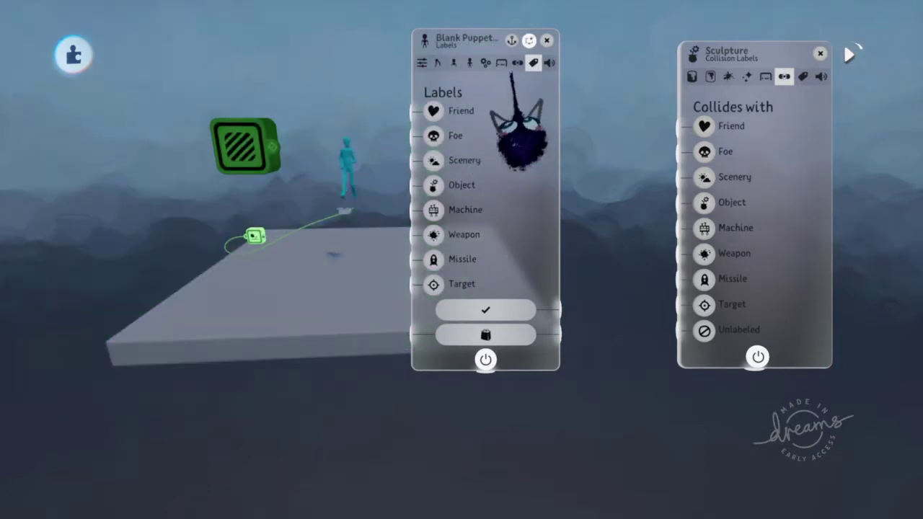
key("Delete")
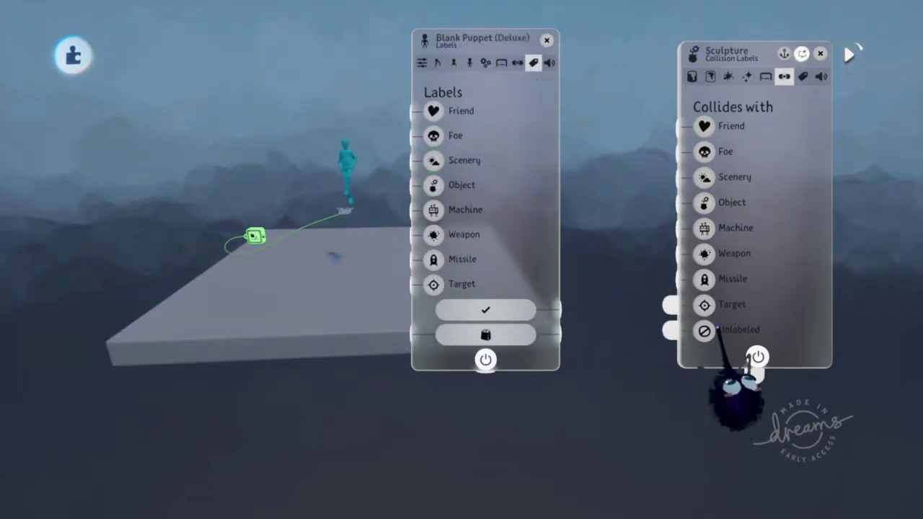
Step: Compare the sculpture's labels with its collision labels, and open its physical properties
left_click(802, 76)
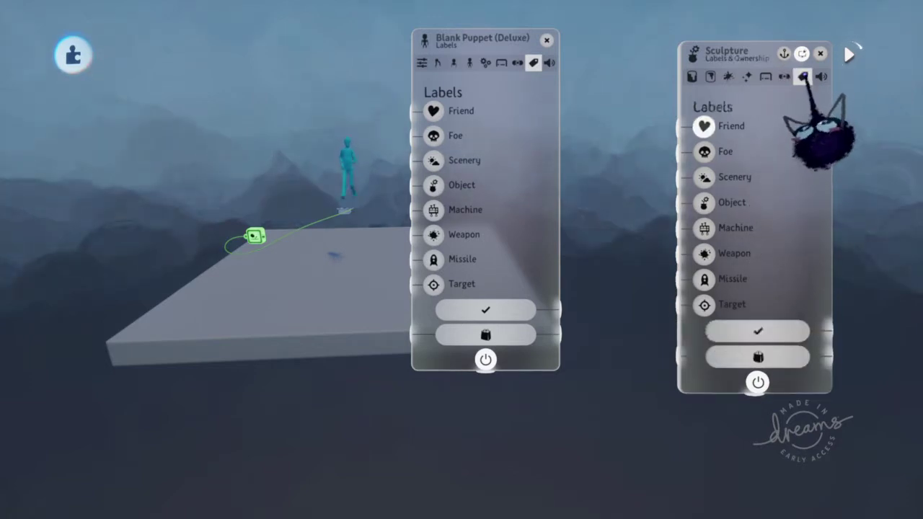
left_click(821, 76)
left_click(784, 76)
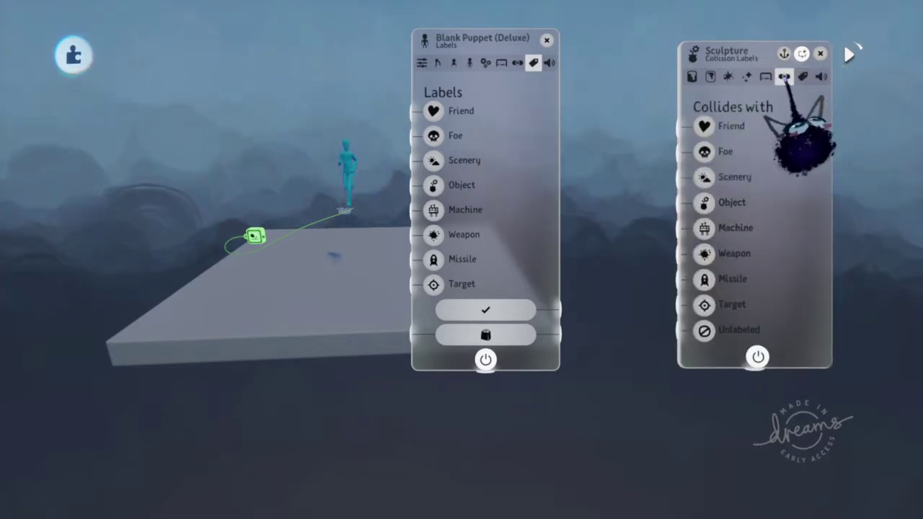
left_click(802, 76)
left_click(783, 75)
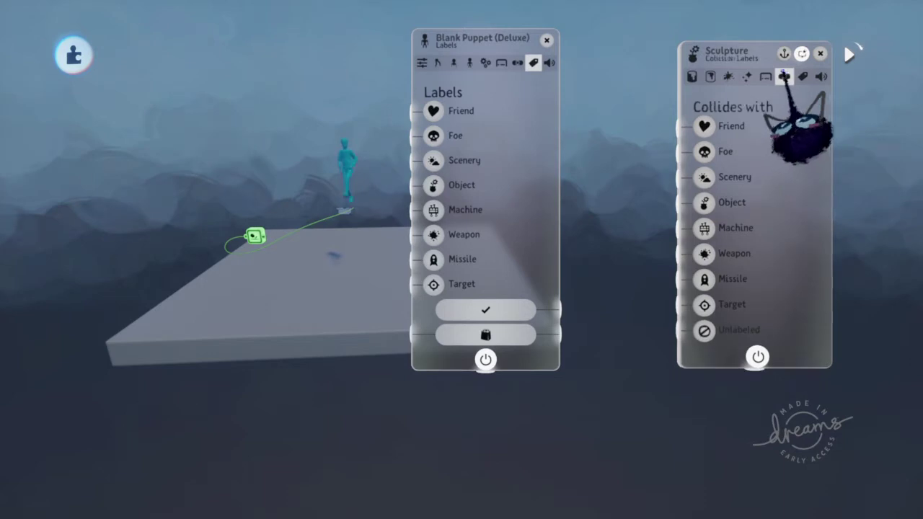
left_click(765, 76)
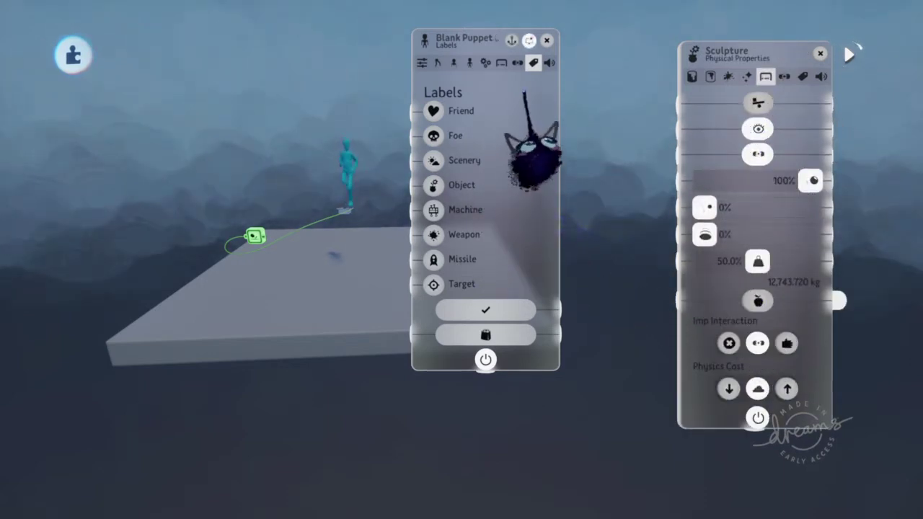
Step: Review the blank puppet's physical properties and body structure, and open its movement settings
left_click(501, 63)
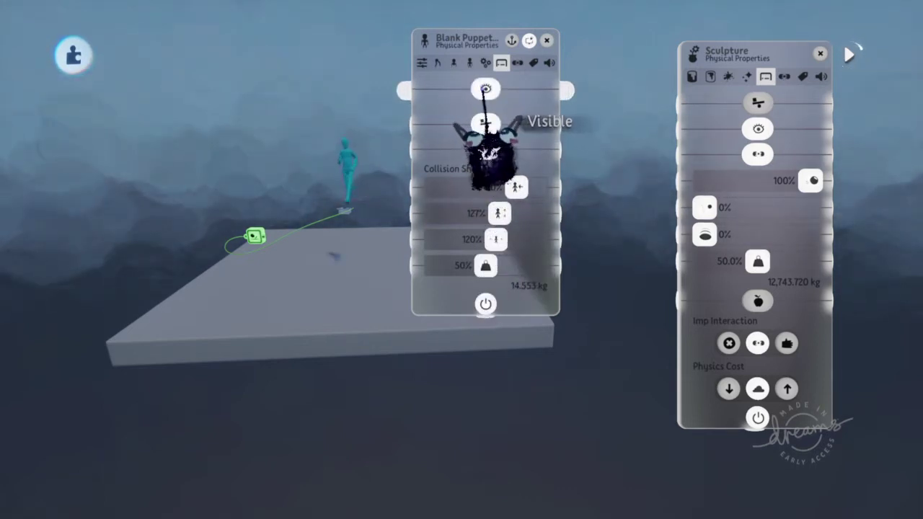
left_click(485, 63)
left_click(469, 63)
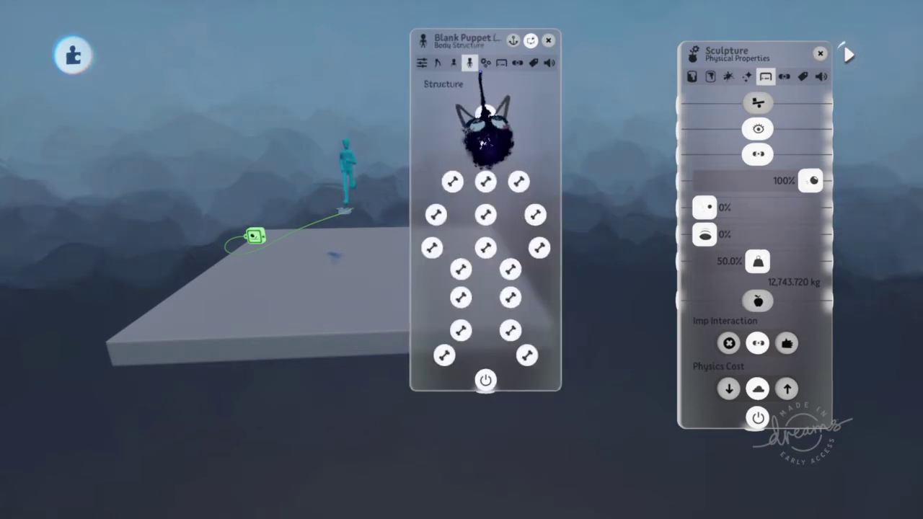
left_click(453, 64)
left_click(438, 63)
left_click(421, 63)
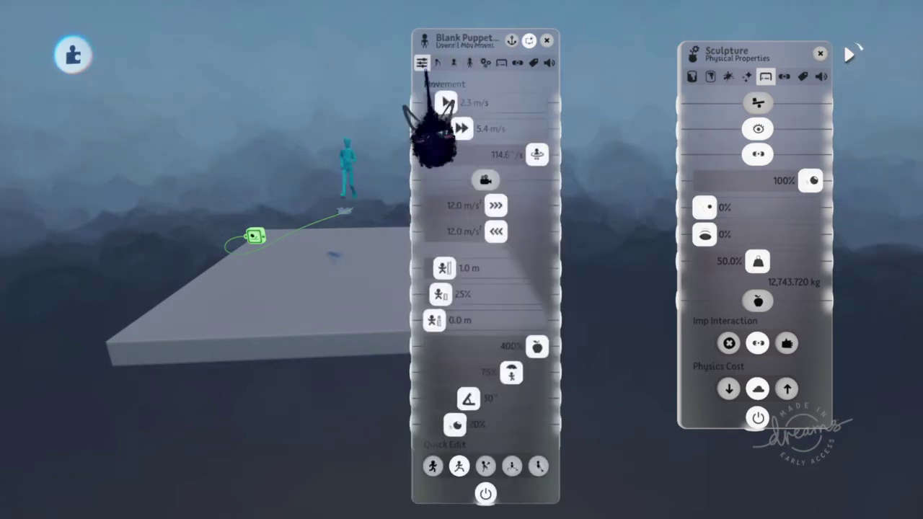